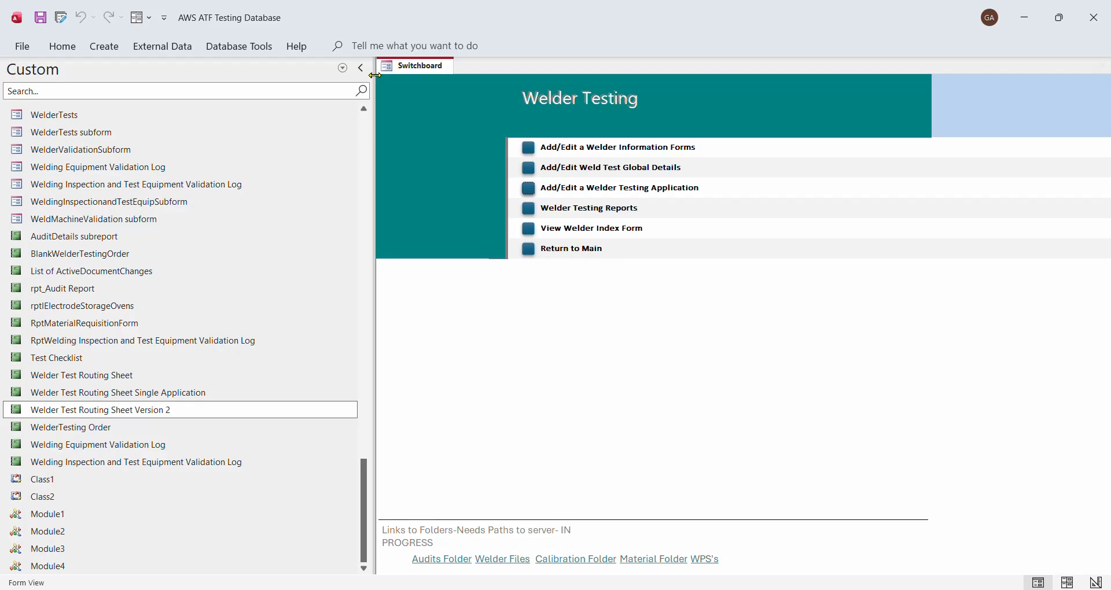
# Narrow the navigation pane, and open the welder information form for a look before closing it.
pyautogui.moveTo(368, 76); pyautogui.dragTo(234, 81)
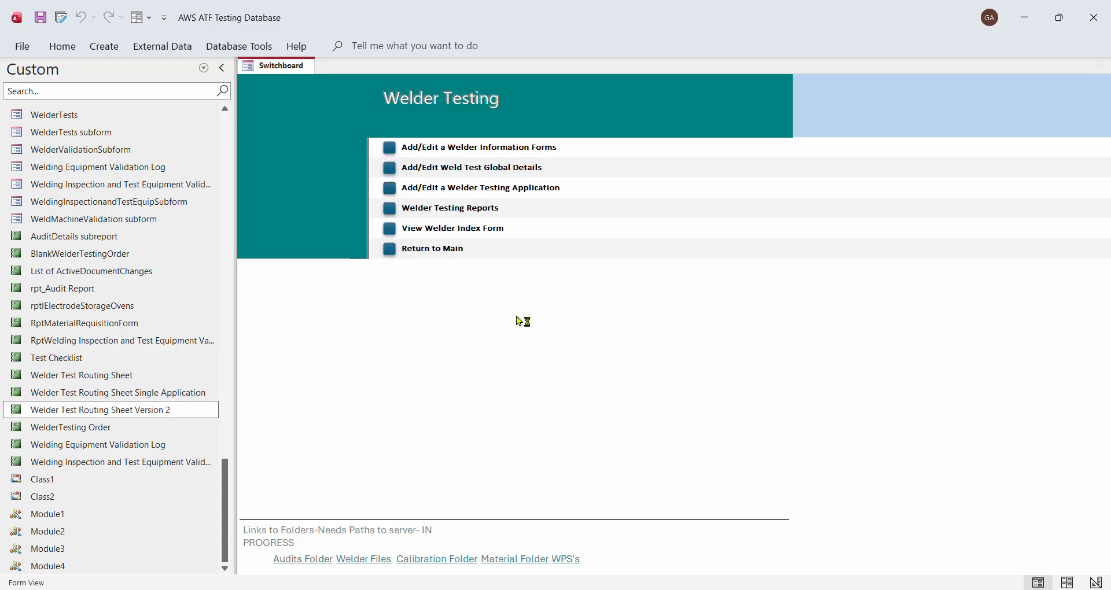
pyautogui.click(390, 147)
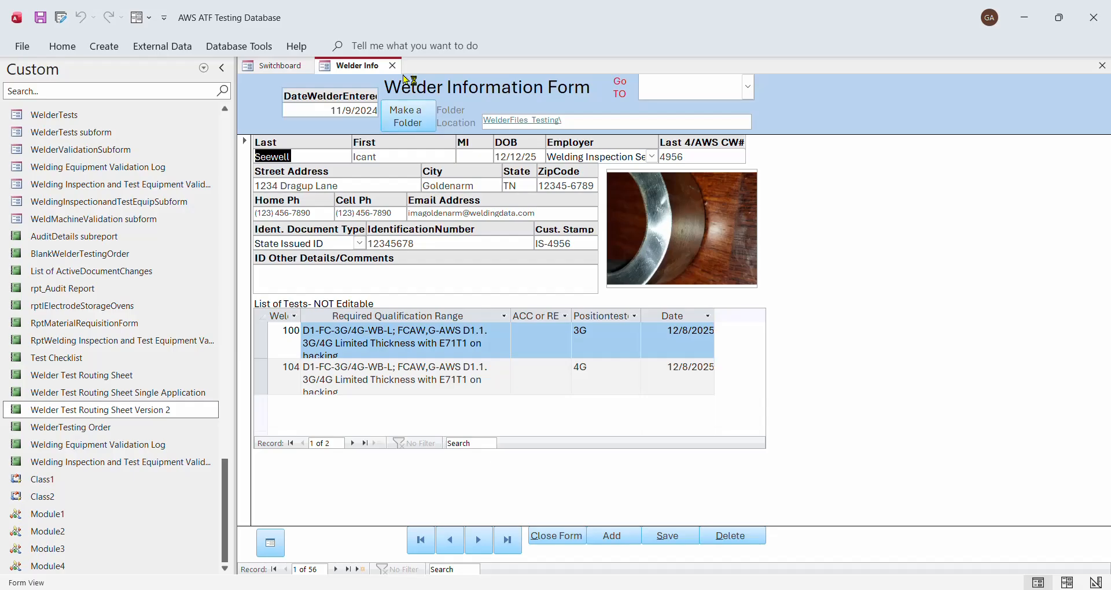
pyautogui.click(555, 535)
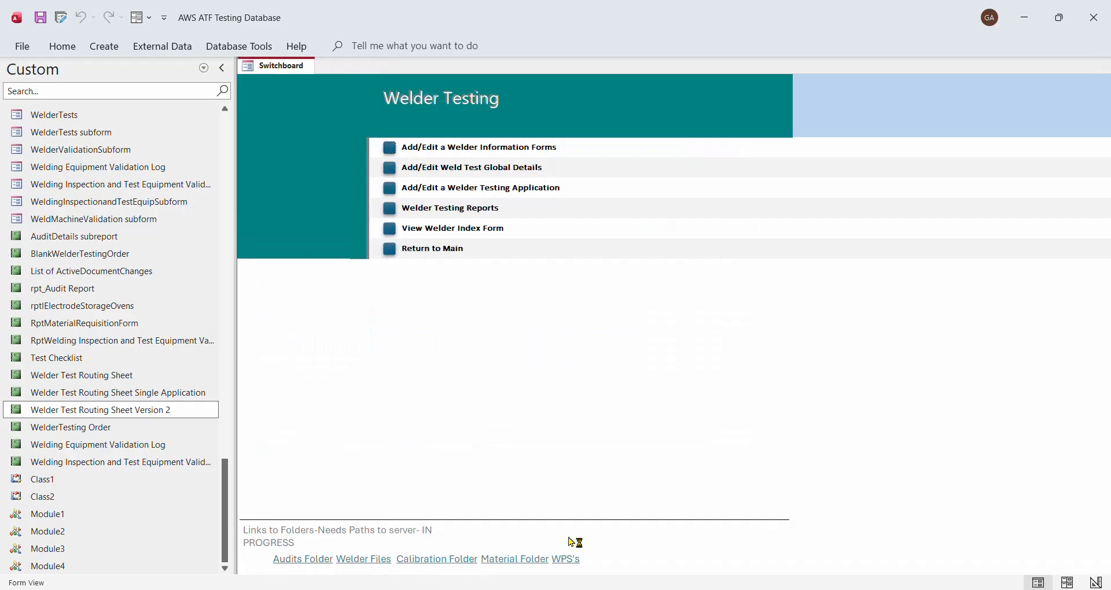
# Review the first global weld test record's process, base and filler metal, and position details, and close the form.
pyautogui.click(389, 173)
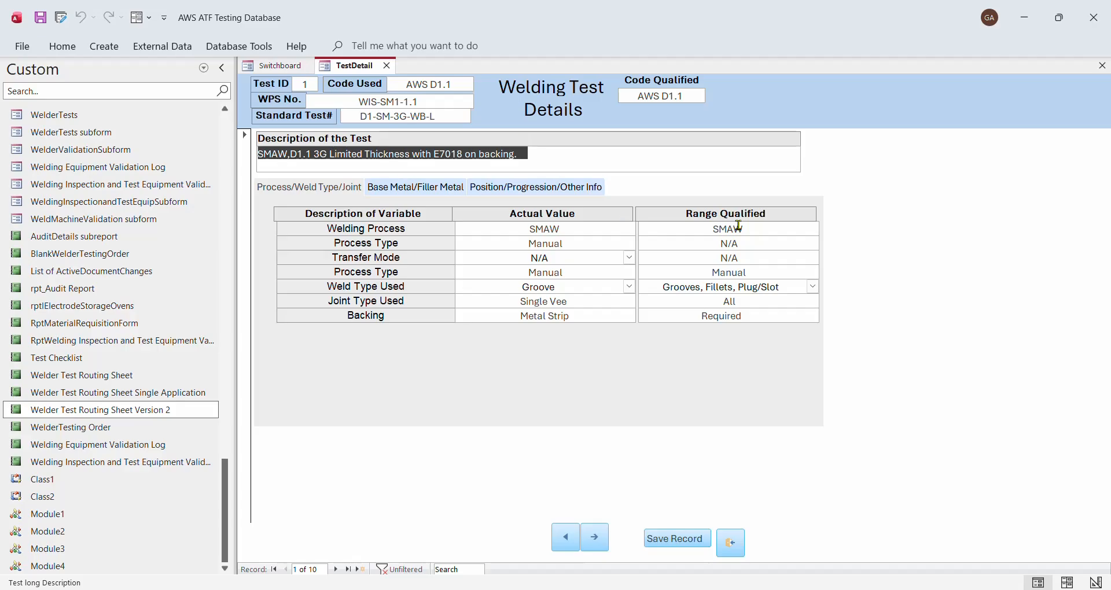
pyautogui.click(423, 189)
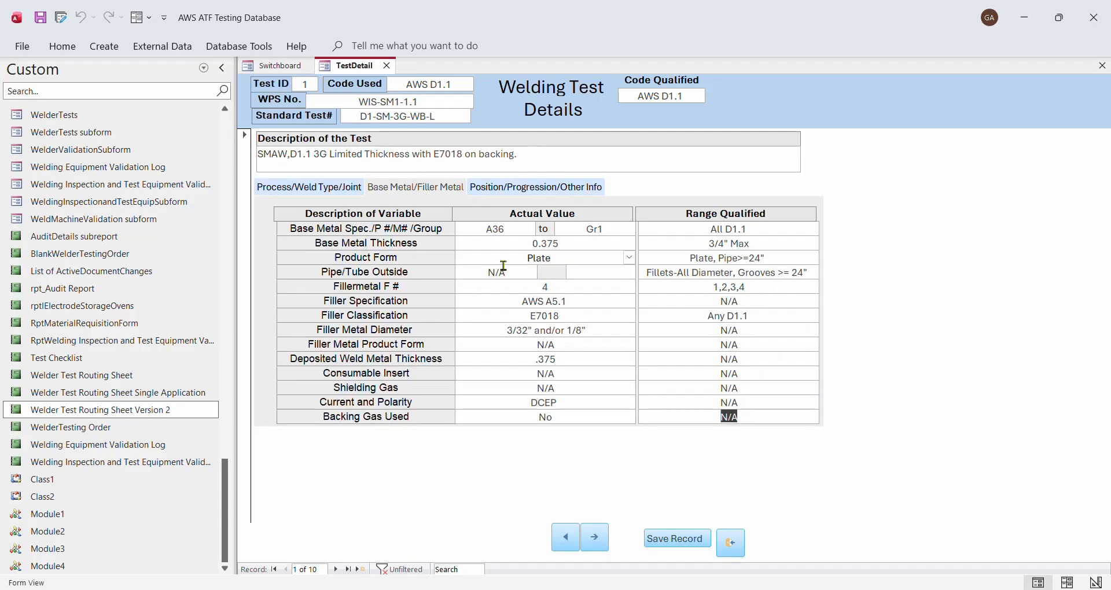
pyautogui.click(544, 188)
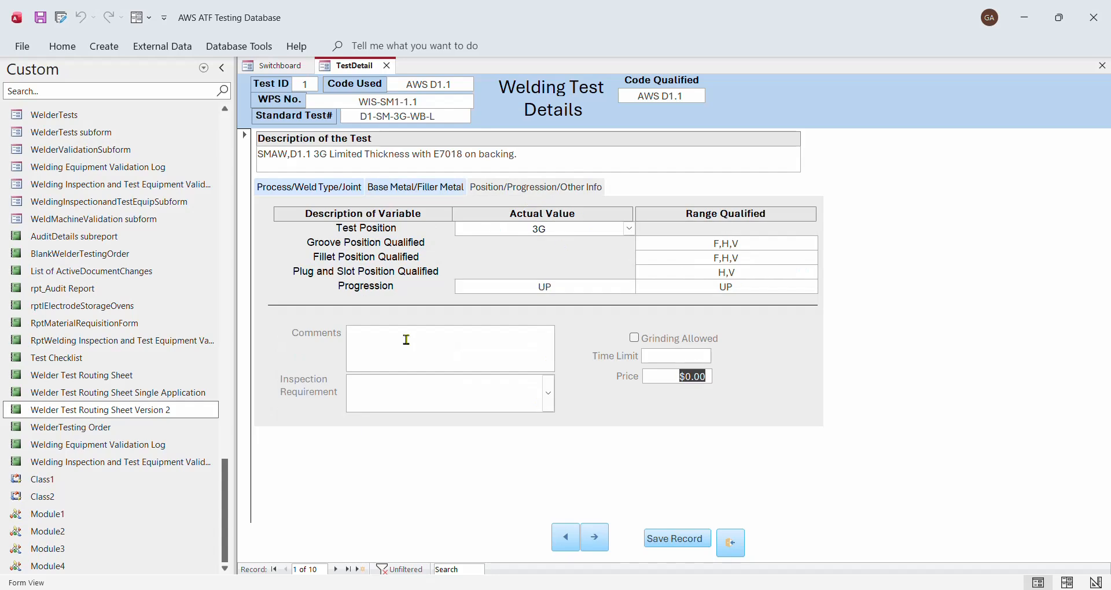
pyautogui.click(727, 543)
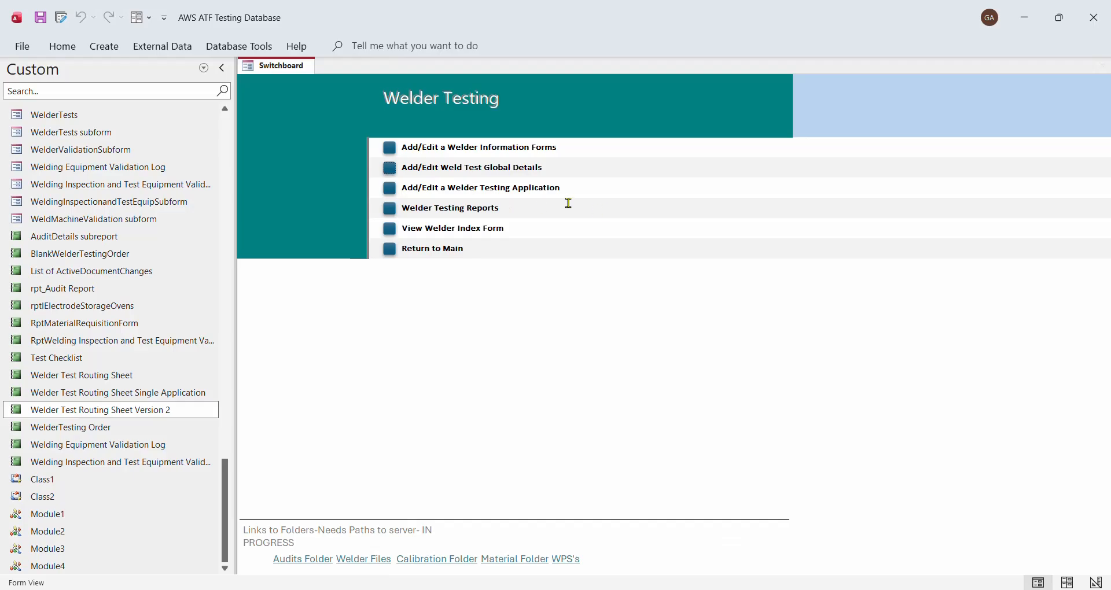
# Open the welder testing application form and check the choices for the related welder and related weld test detail.
pyautogui.click(391, 193)
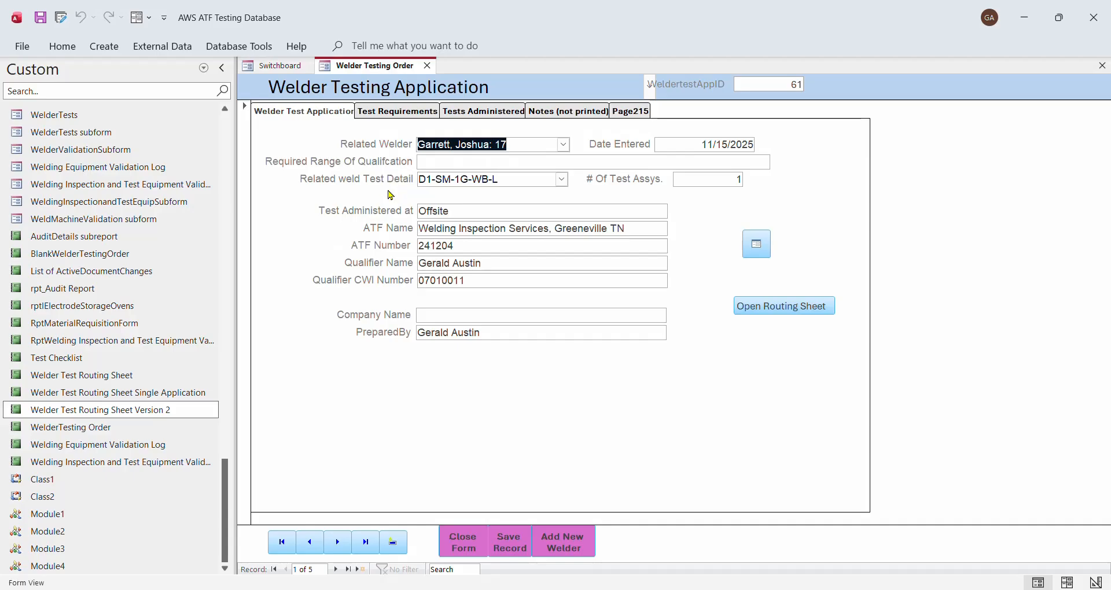
pyautogui.click(563, 144)
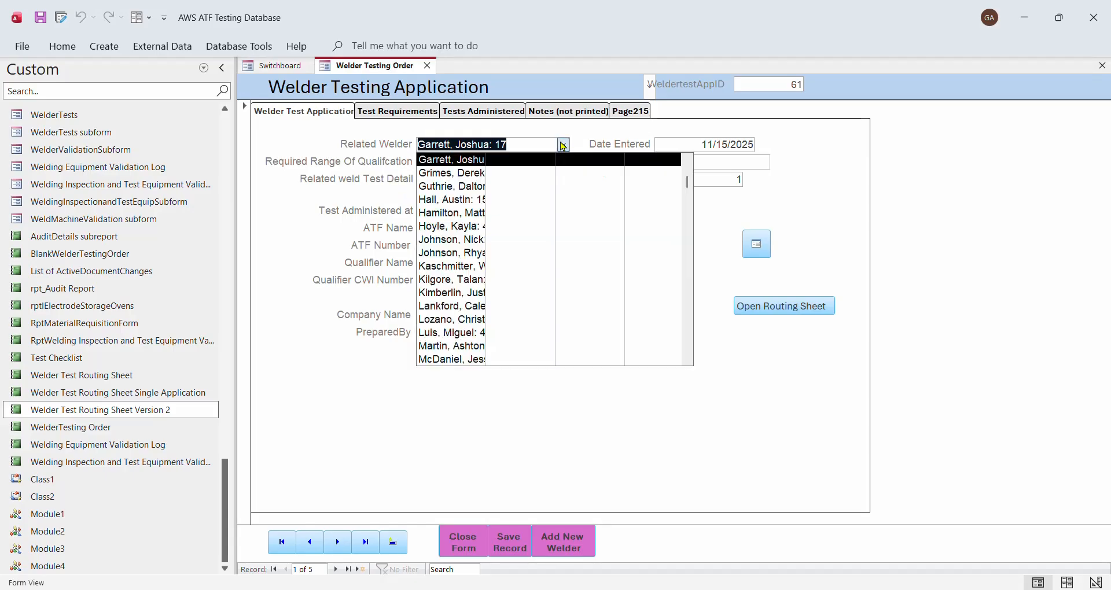
pyautogui.click(563, 146)
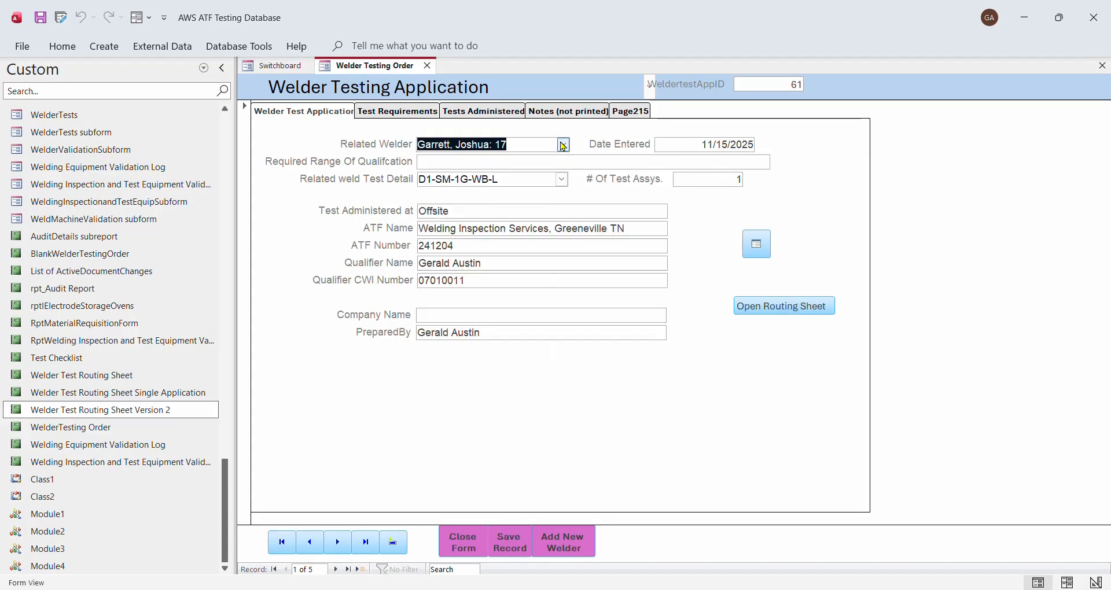
pyautogui.click(562, 180)
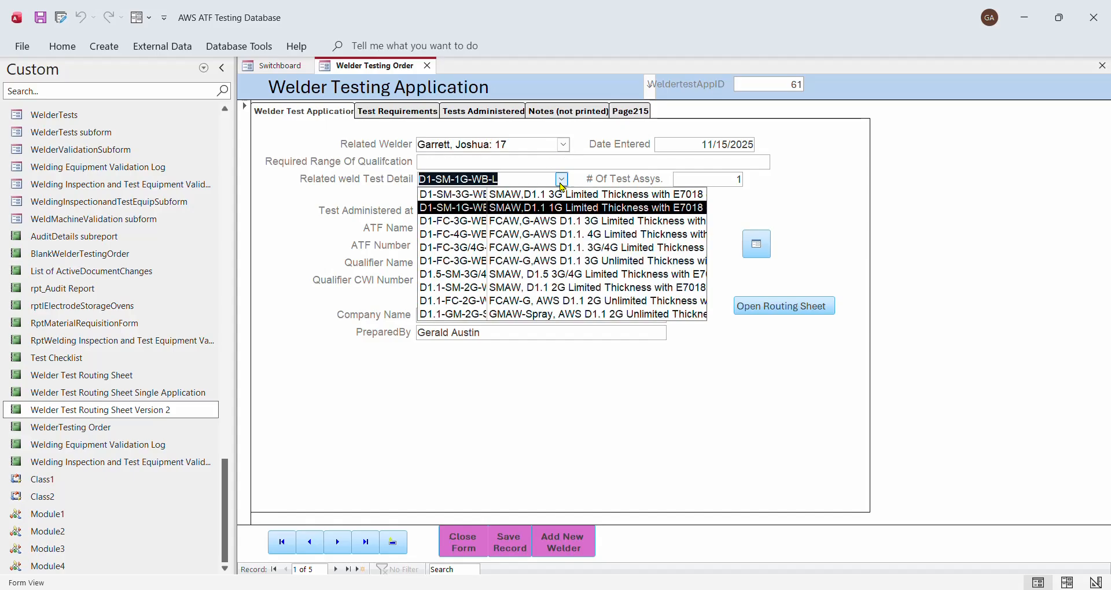
pyautogui.click(560, 181)
pyautogui.click(480, 163)
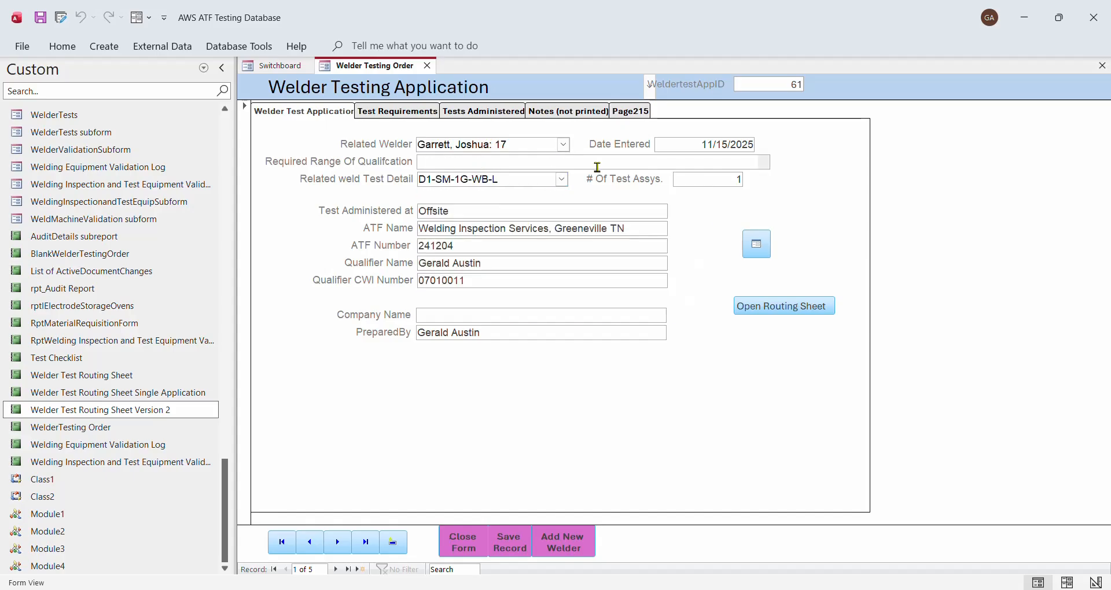
# Go to the third welder testing application record and view its test requirements.
pyautogui.click(338, 542)
pyautogui.click(338, 542)
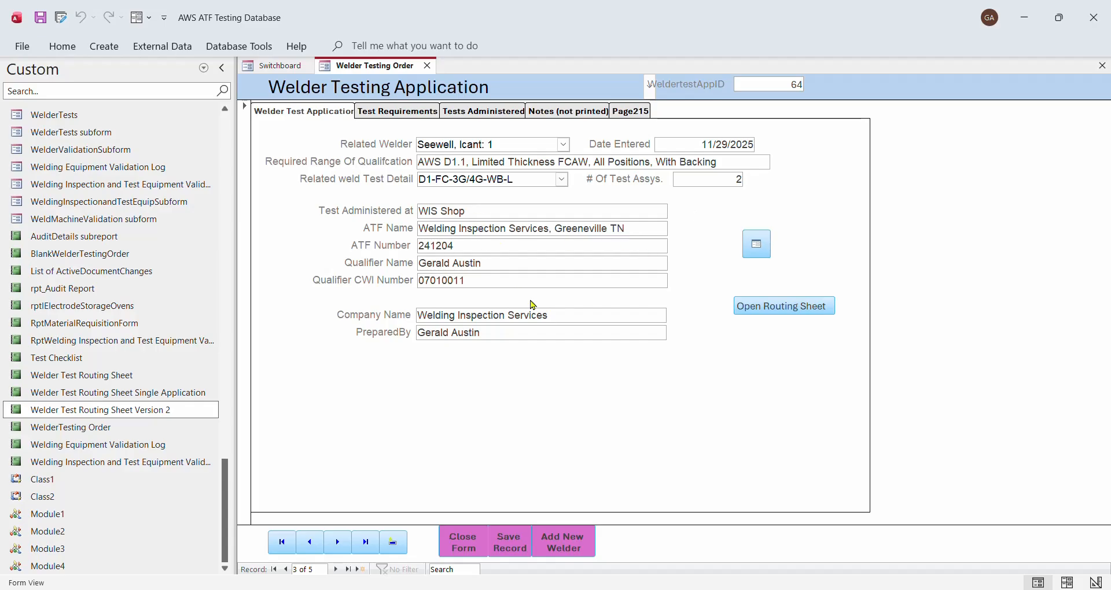
pyautogui.click(410, 114)
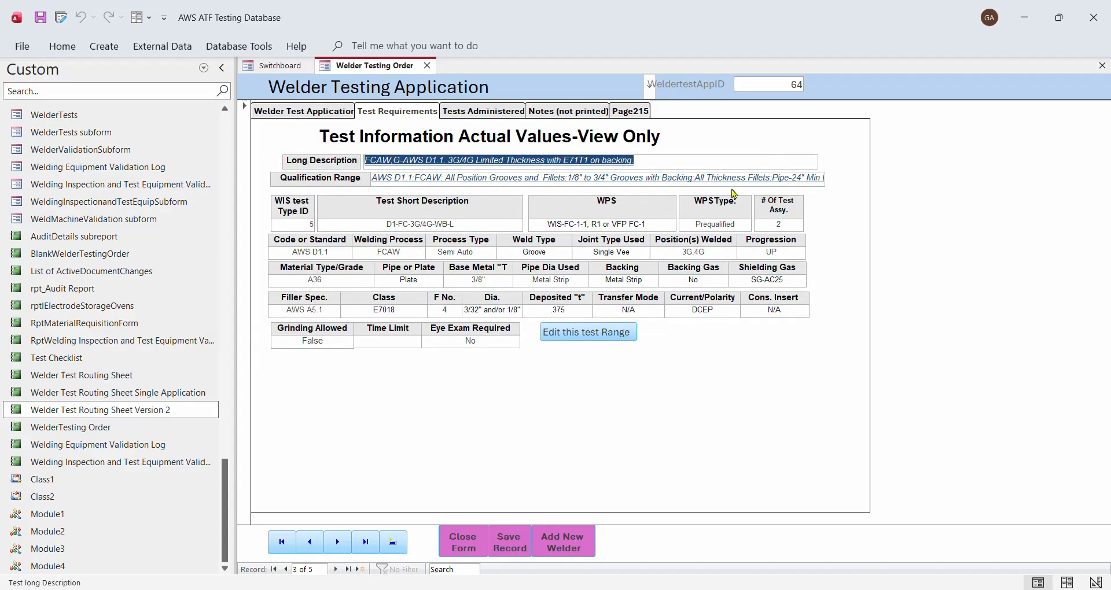
# Look through the application's administered tests and hide the xxxxxxTest Detail column.
pyautogui.click(469, 112)
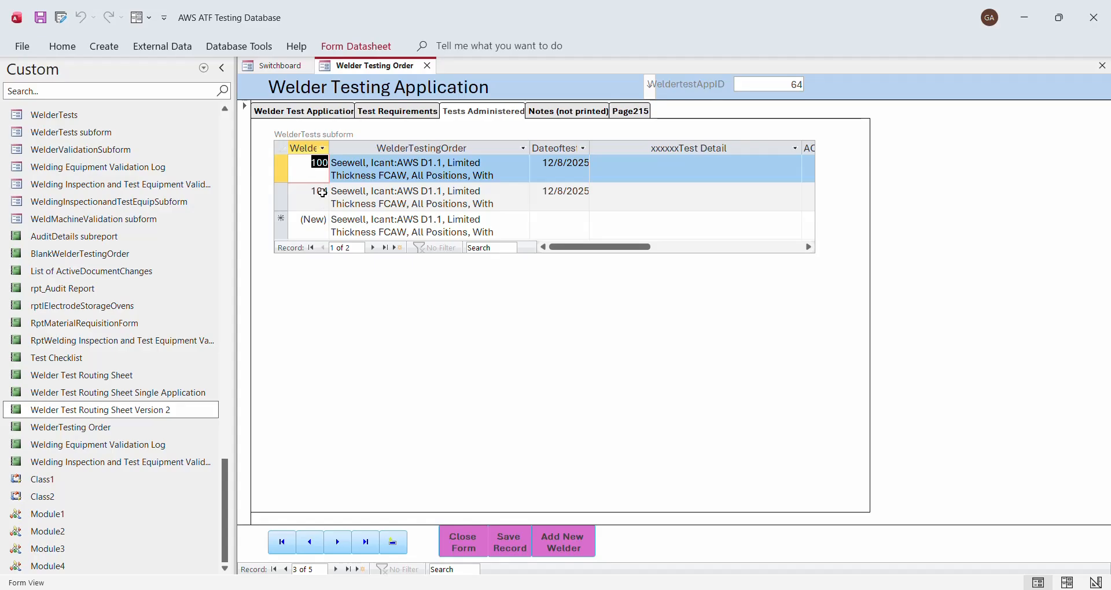
pyautogui.moveTo(579, 247); pyautogui.dragTo(702, 248)
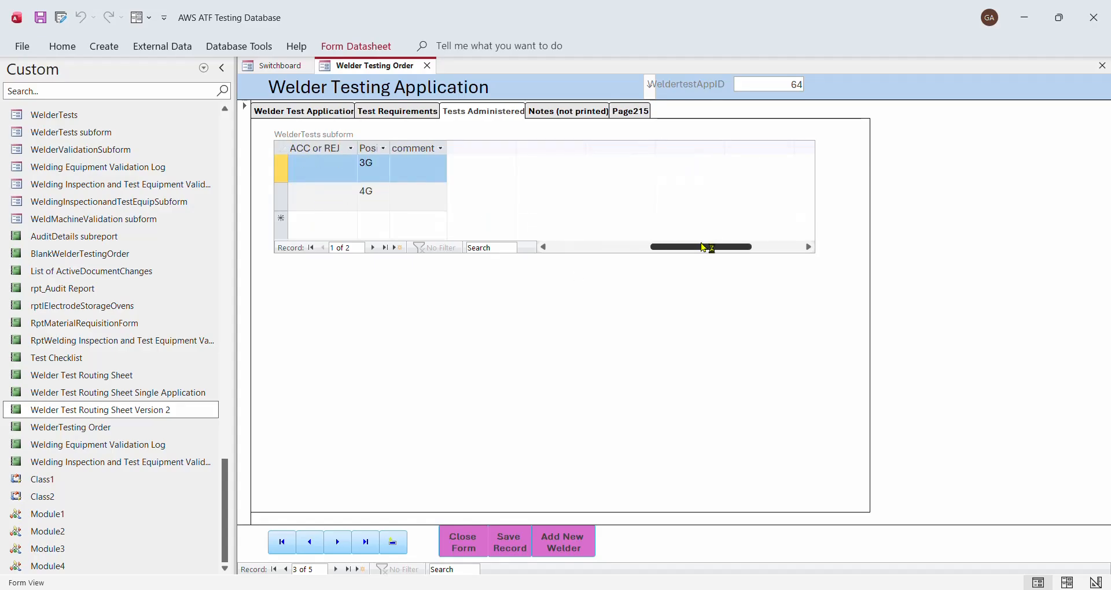
pyautogui.moveTo(701, 248); pyautogui.dragTo(518, 247)
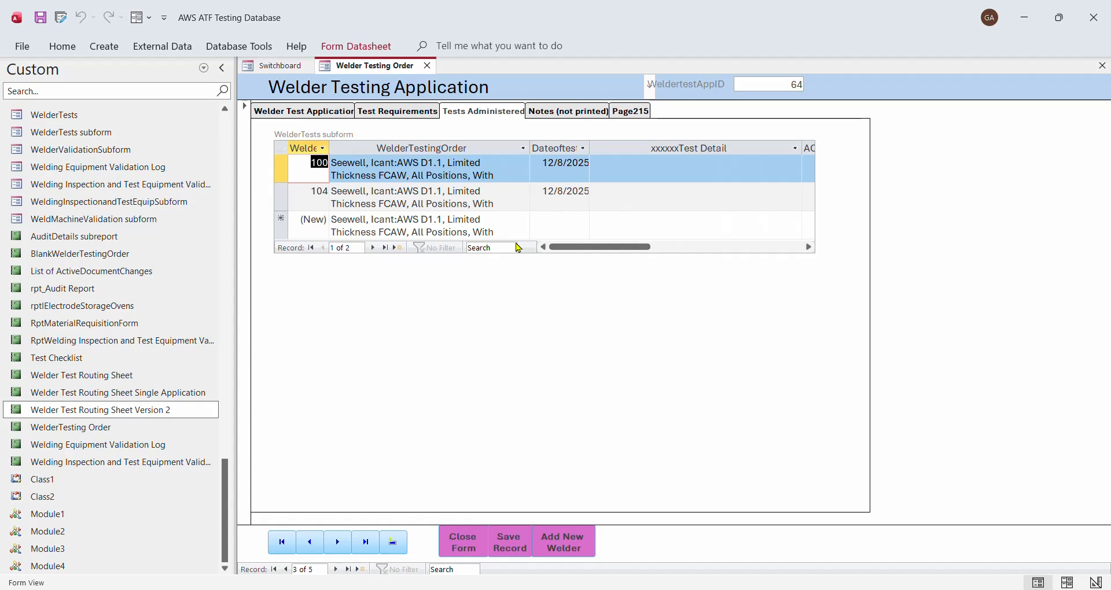
pyautogui.click(706, 149)
pyautogui.rightClick(706, 152)
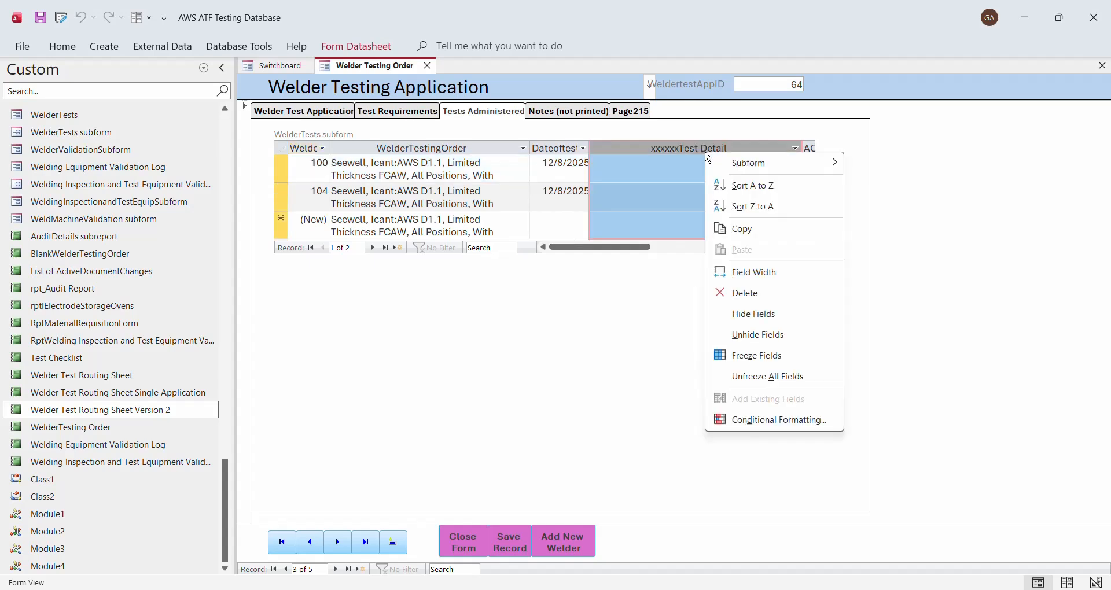
pyautogui.click(756, 316)
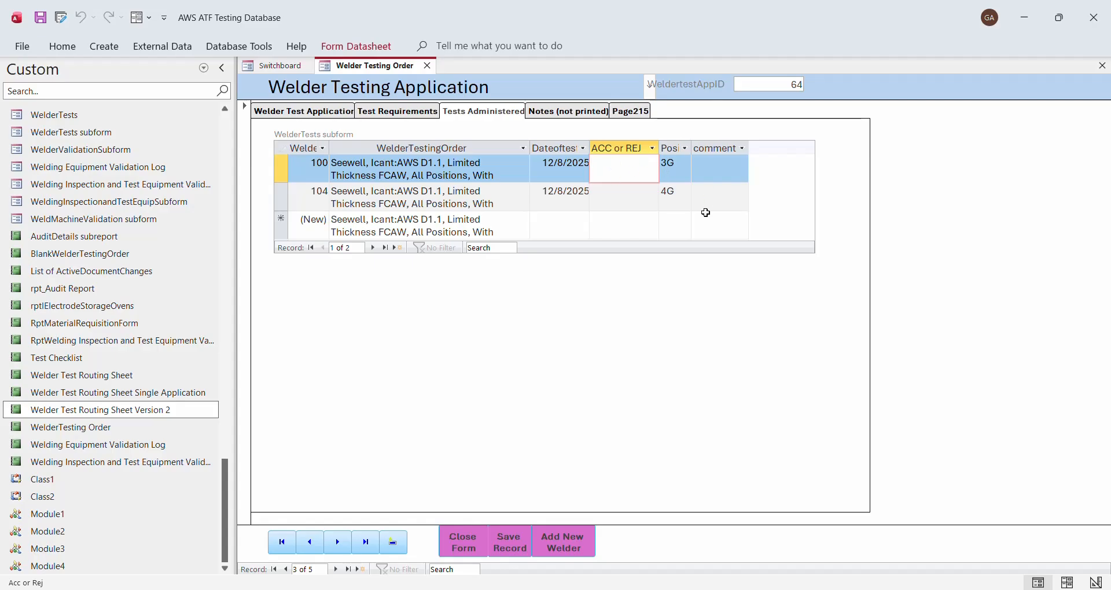
# Check the application's unprinted notes, return to the administered tests and save the record.
pyautogui.click(638, 114)
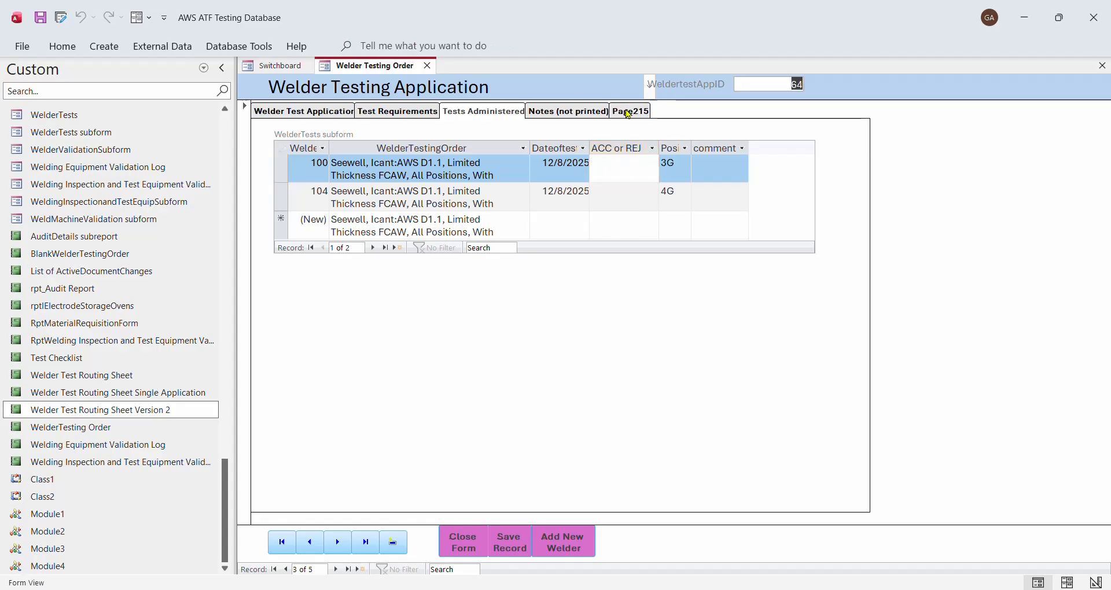
pyautogui.click(564, 113)
pyautogui.click(470, 114)
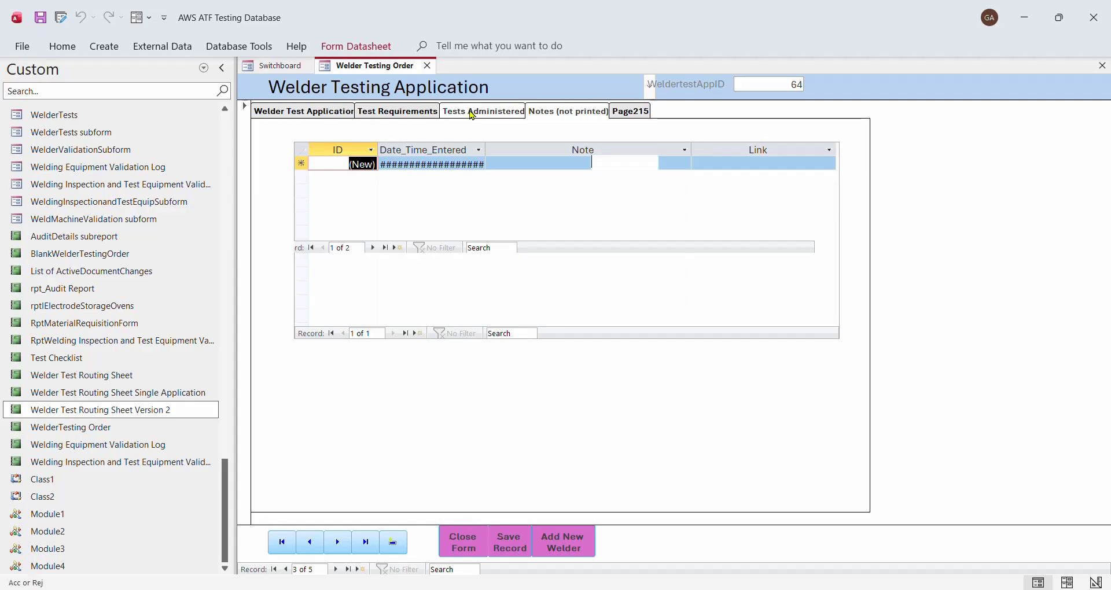
pyautogui.click(509, 542)
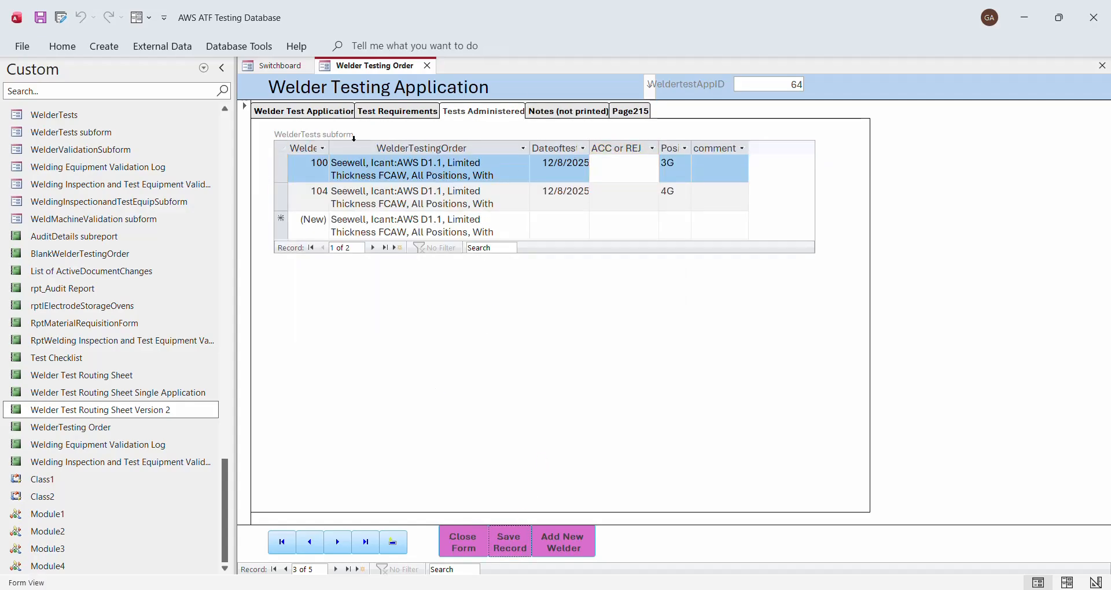
# Open the routing sheet for this application and examine its test type ID, application ID and welder ID.
pyautogui.click(322, 115)
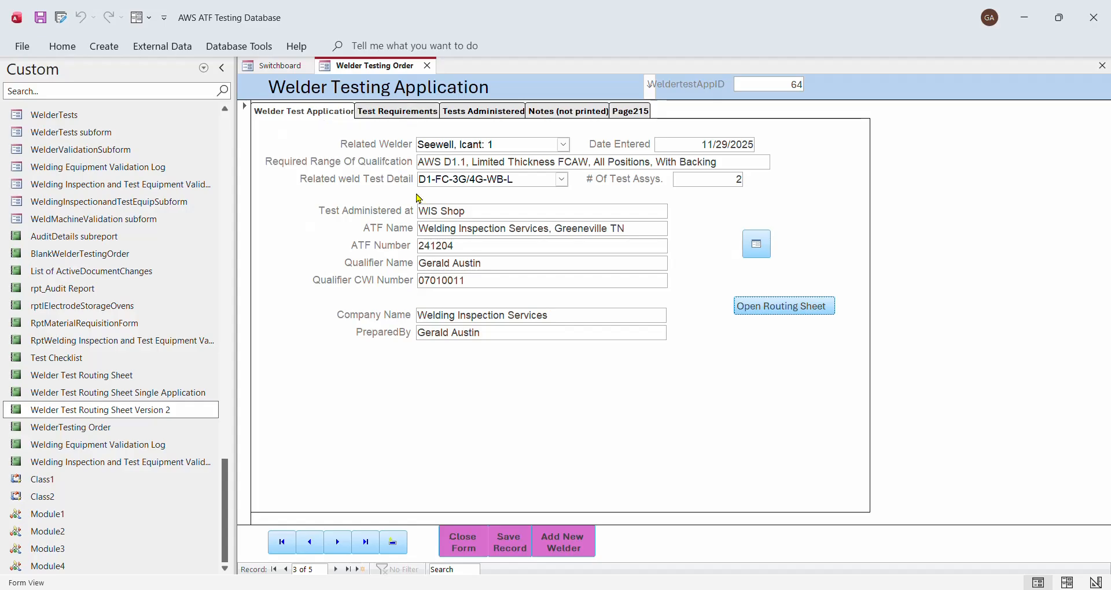
pyautogui.click(775, 309)
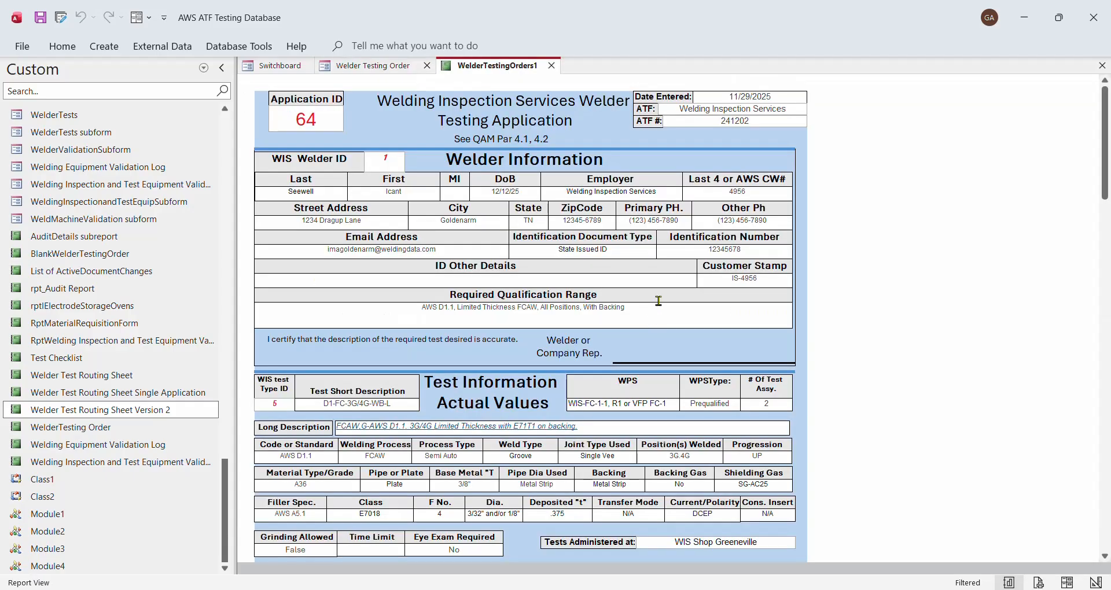
pyautogui.scroll(-5, 612, 198)
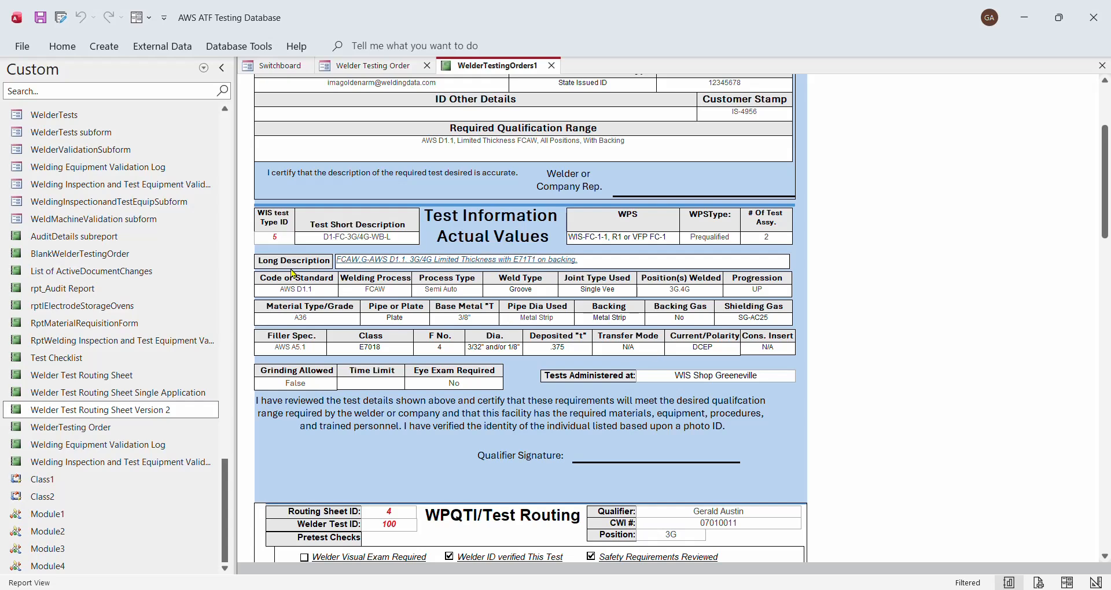
pyautogui.click(277, 236)
pyautogui.scroll(4, 340, 239)
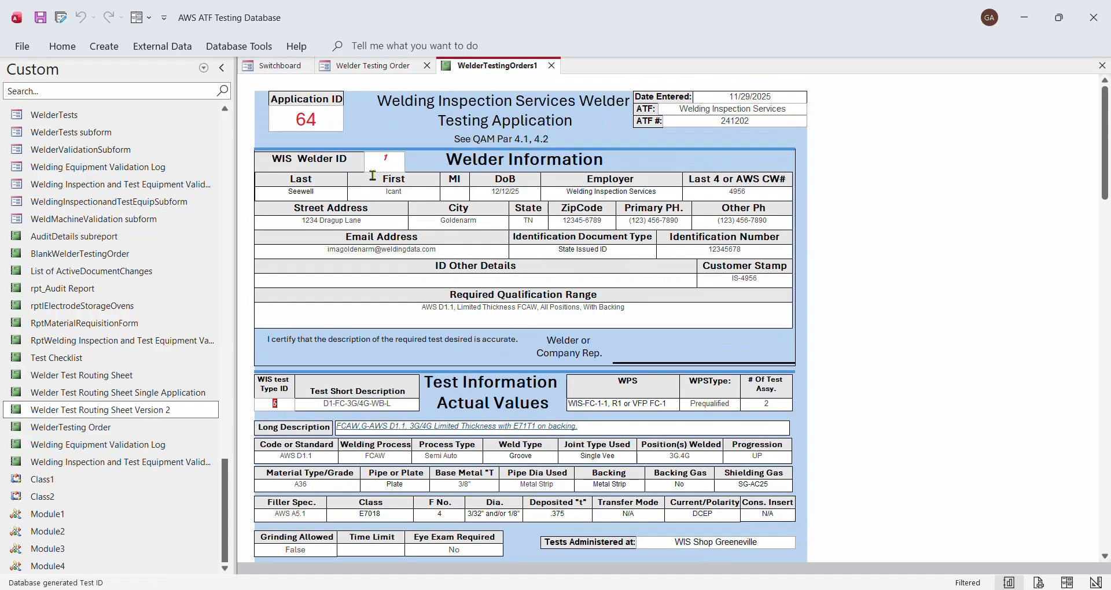
pyautogui.click(323, 118)
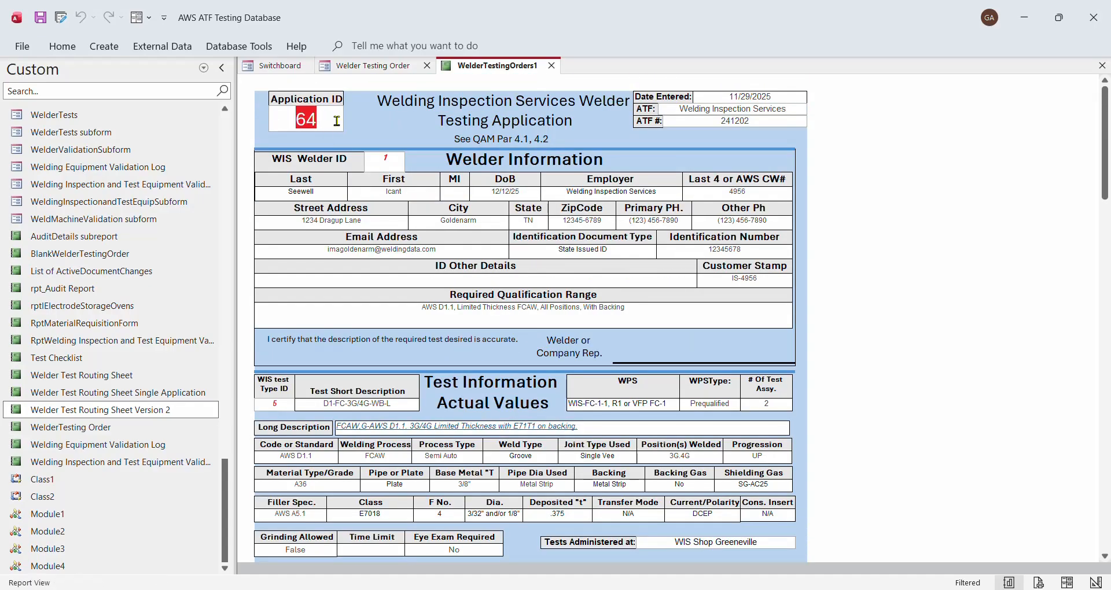
pyautogui.click(386, 157)
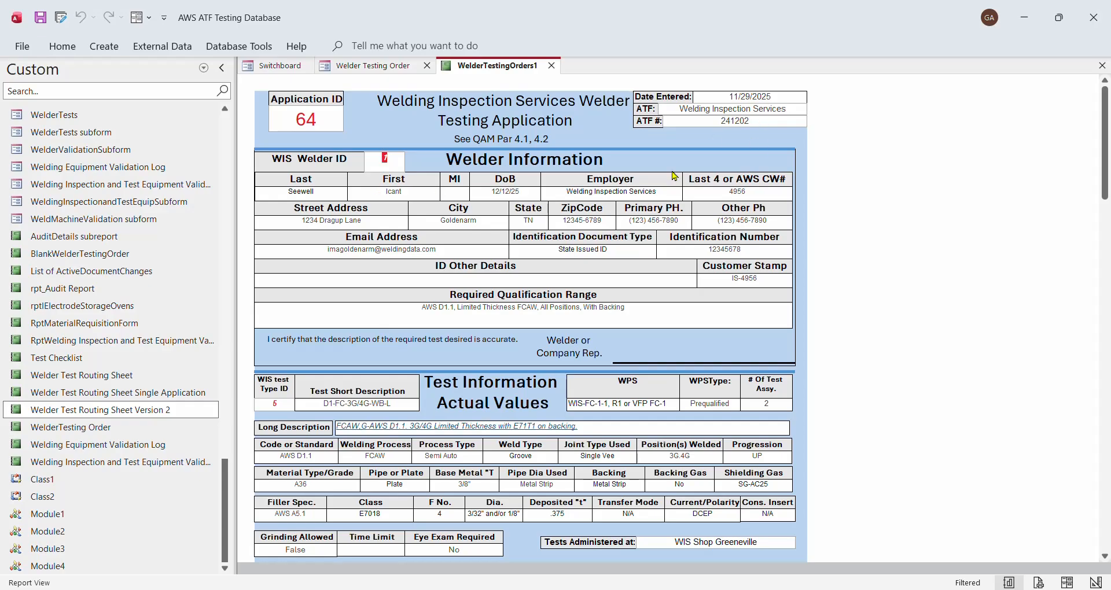
# Examine the report's qualifier certification, test routing checks and test results for each welder test.
pyautogui.scroll(-3, 515, 229)
pyautogui.scroll(-5, 493, 228)
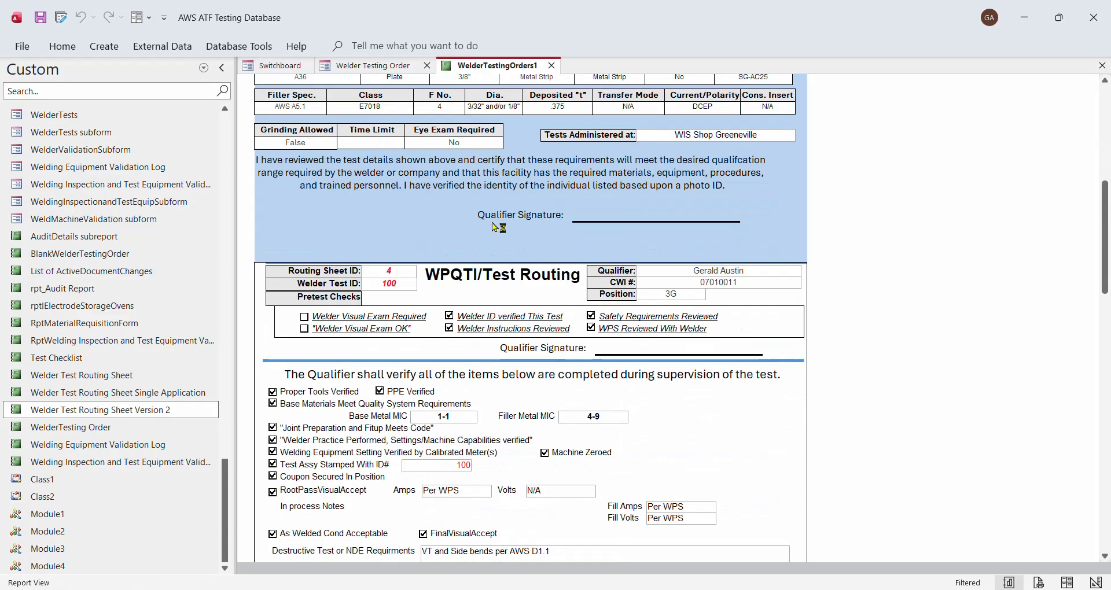
pyautogui.scroll(-3, 493, 227)
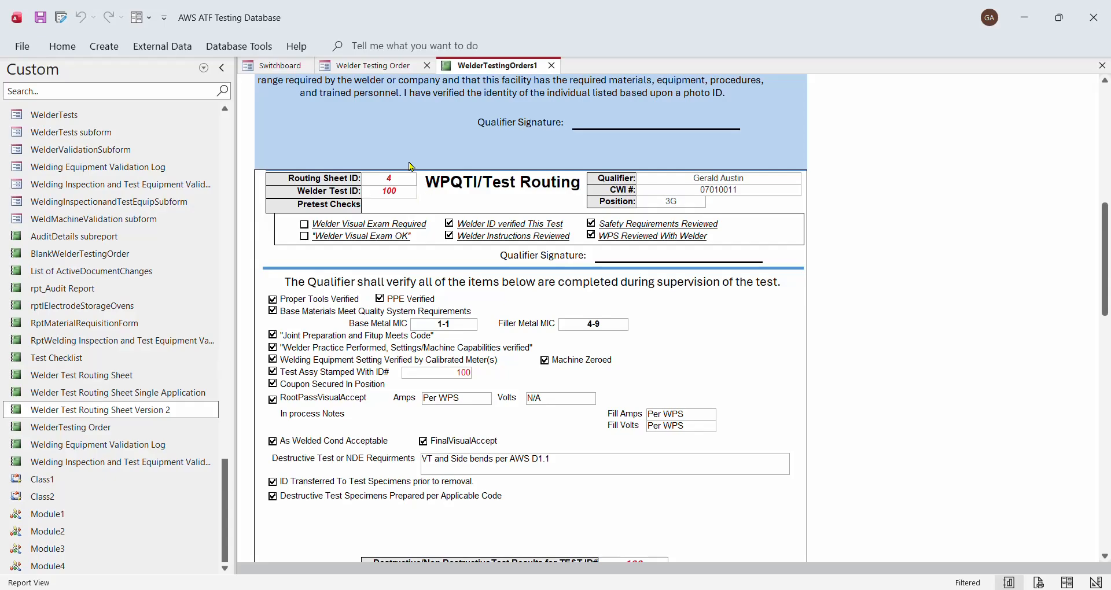
pyautogui.scroll(-2, 405, 228)
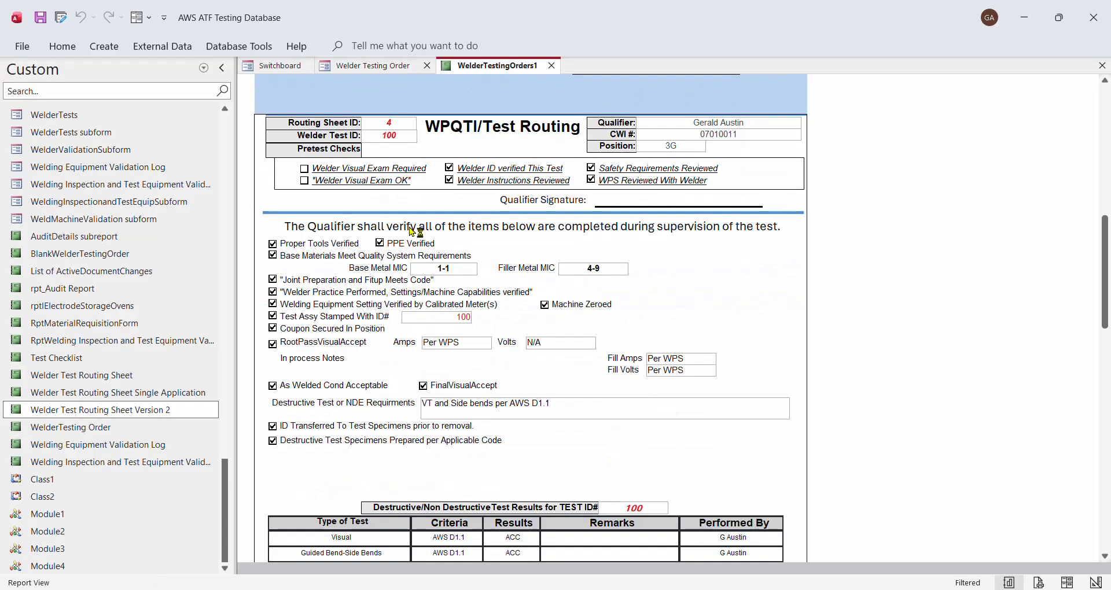
pyautogui.scroll(-3, 411, 229)
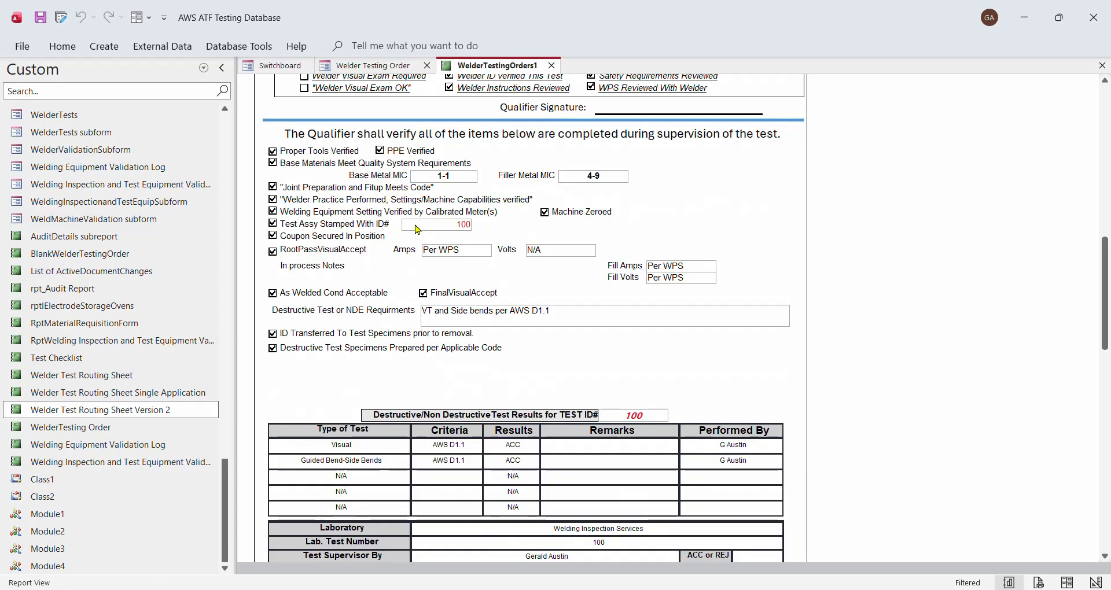
pyautogui.scroll(-15, 417, 229)
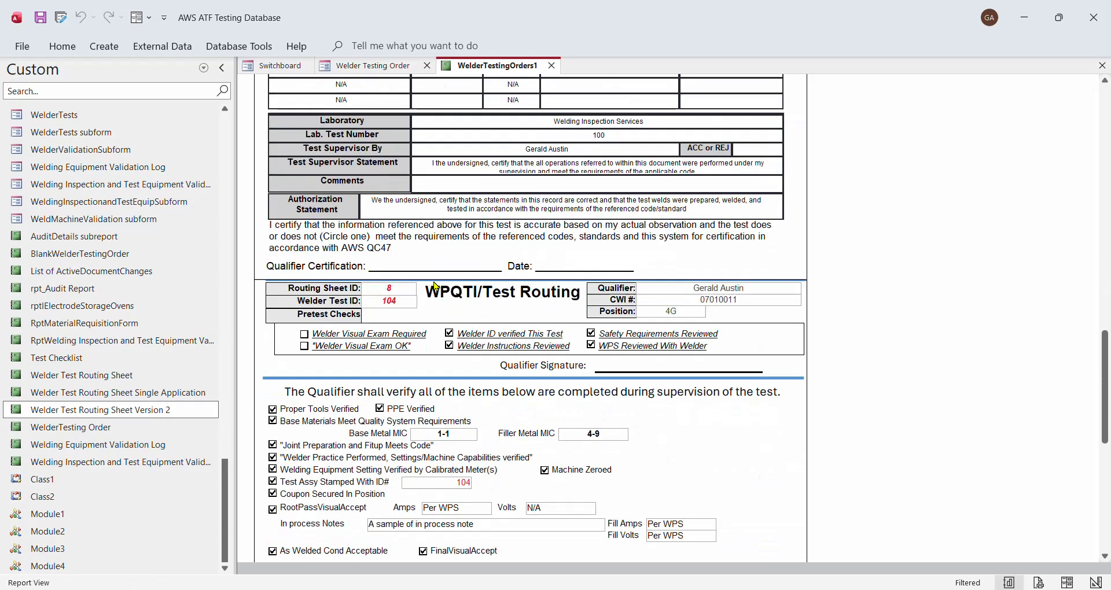
pyautogui.scroll(1, 429, 281)
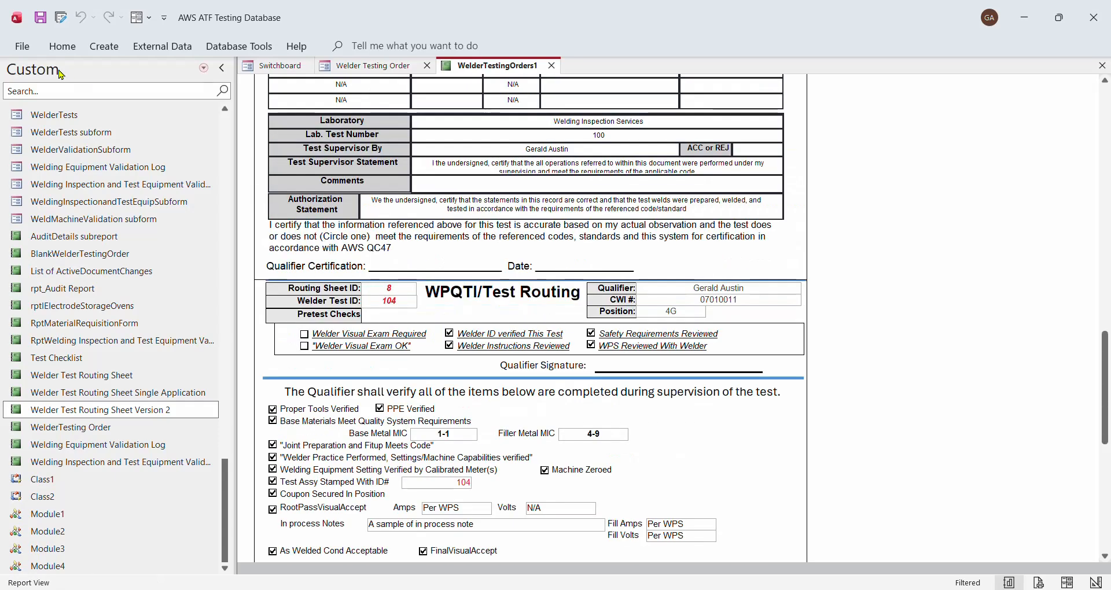
# Show the routing sheet report in Print Preview and examine page 1's welder information, test information and review footer.
pyautogui.click(58, 48)
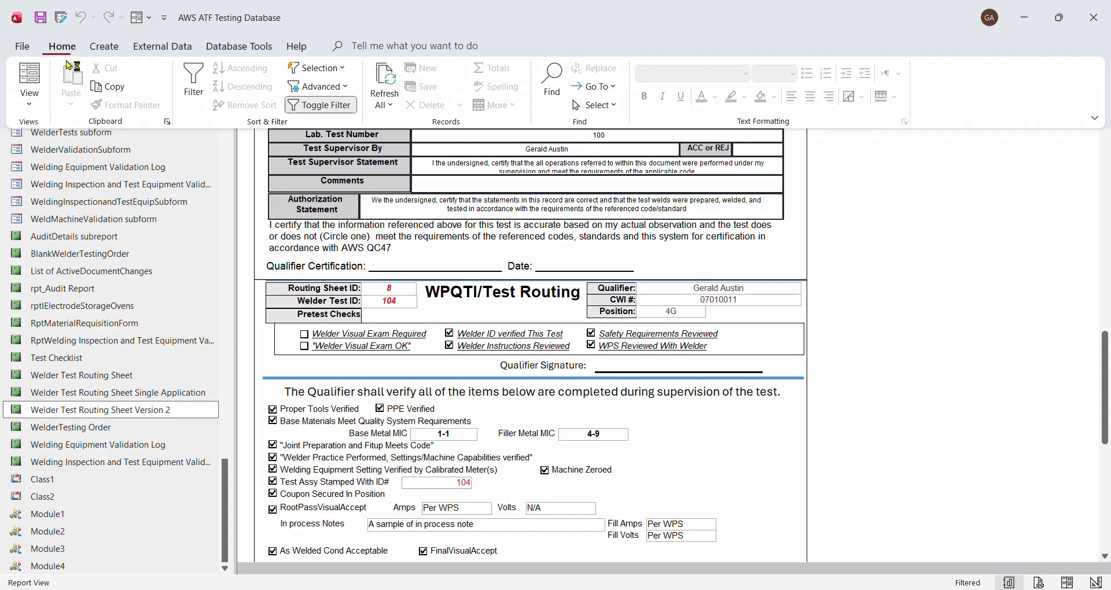
pyautogui.click(29, 96)
pyautogui.click(85, 163)
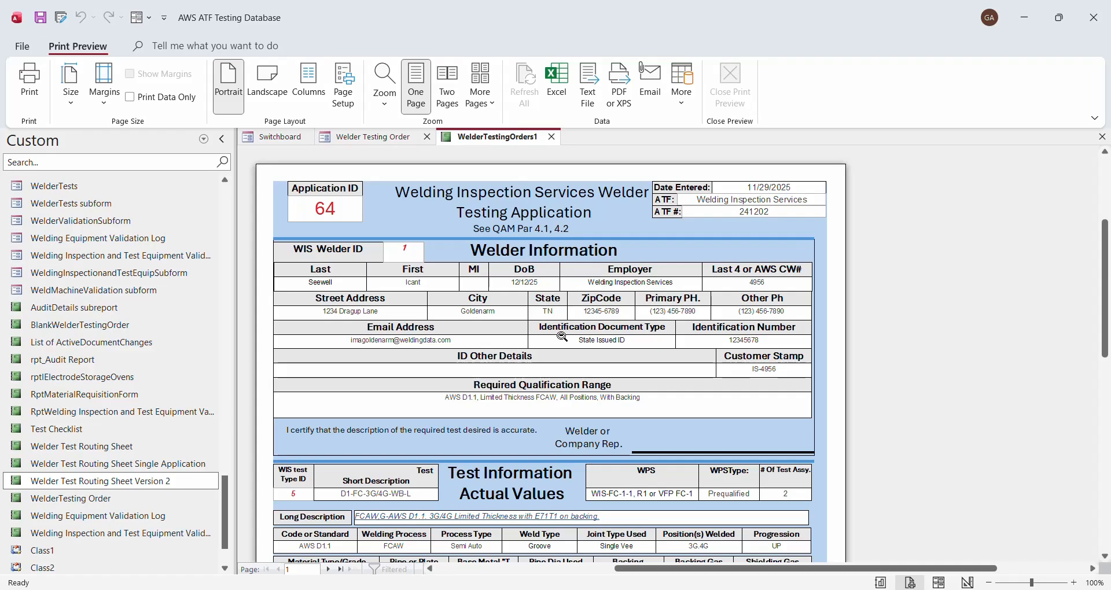
pyautogui.scroll(-3, 559, 334)
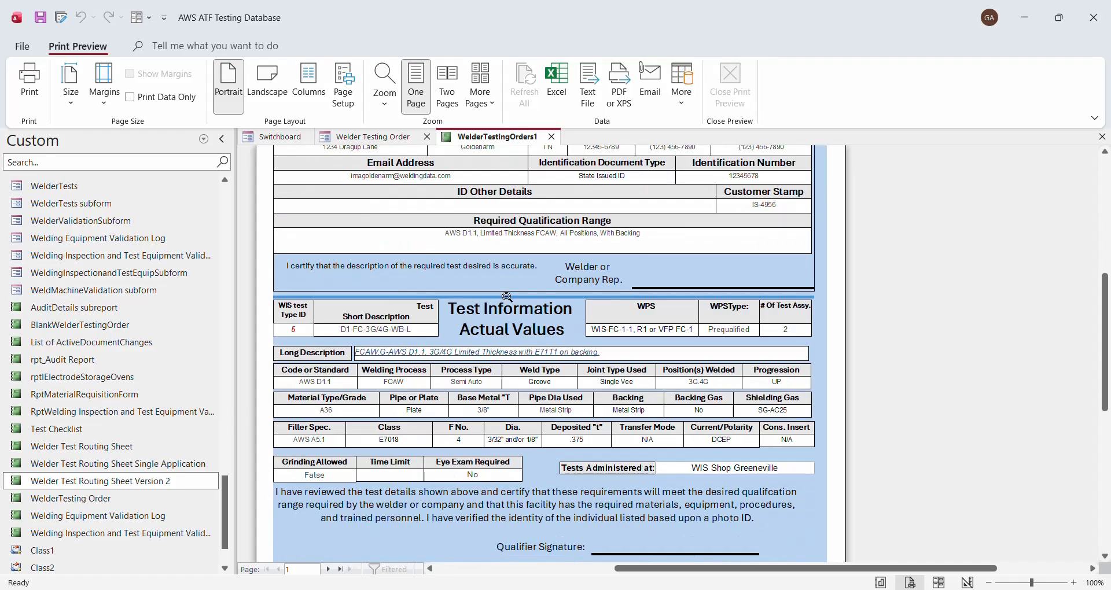
pyautogui.scroll(-3, 749, 348)
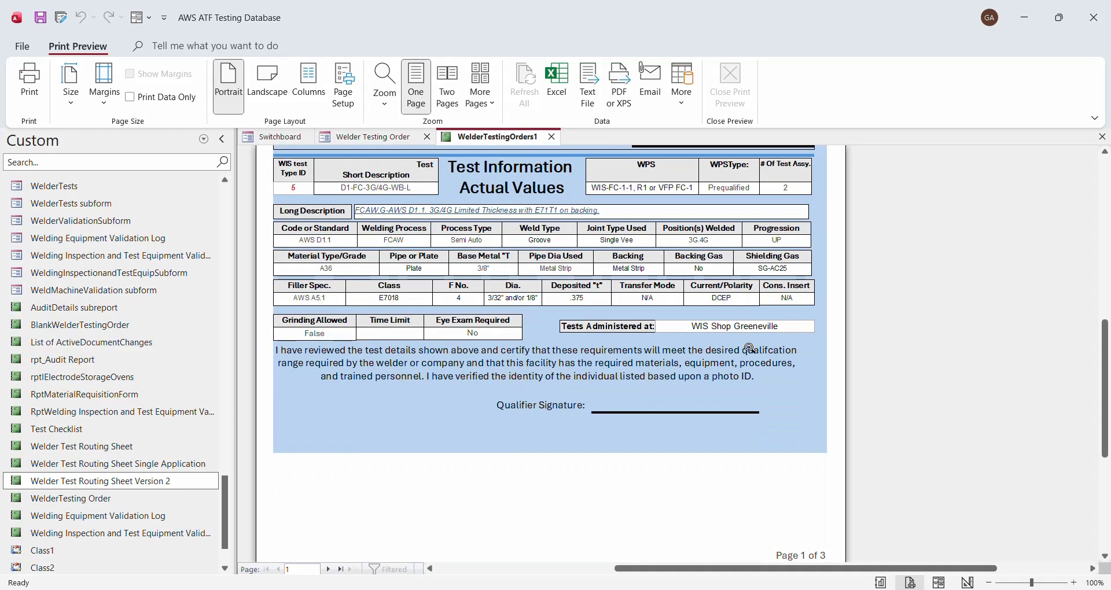
pyautogui.scroll(-5, 585, 286)
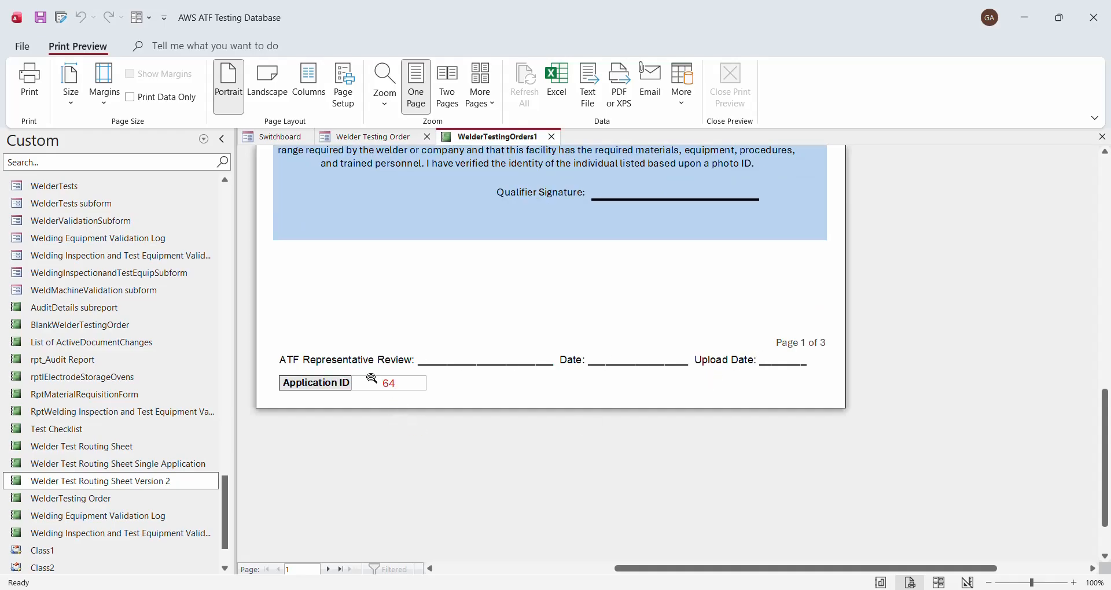
pyautogui.scroll(-2, 564, 386)
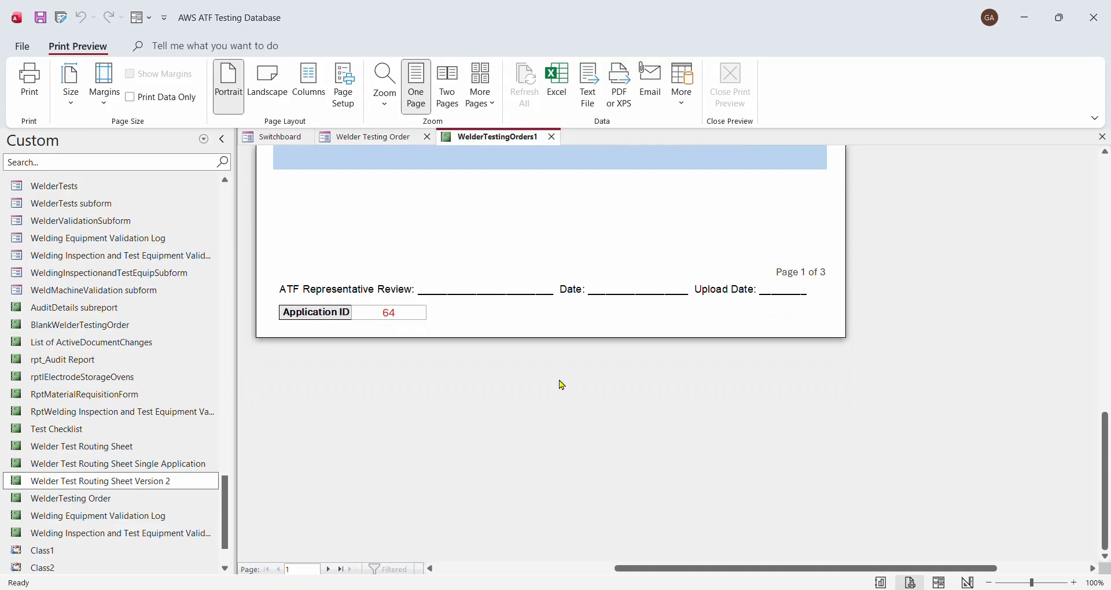
# Go to page 2 of the report and review the test routing checks, test results and certification for welder test 100.
pyautogui.click(328, 569)
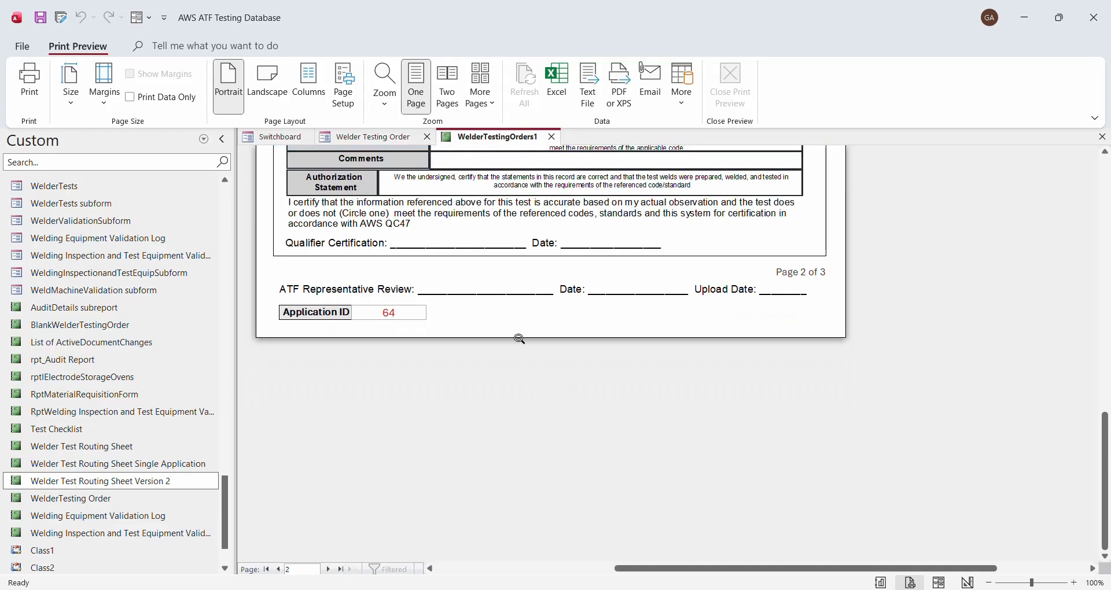
pyautogui.scroll(10, 519, 338)
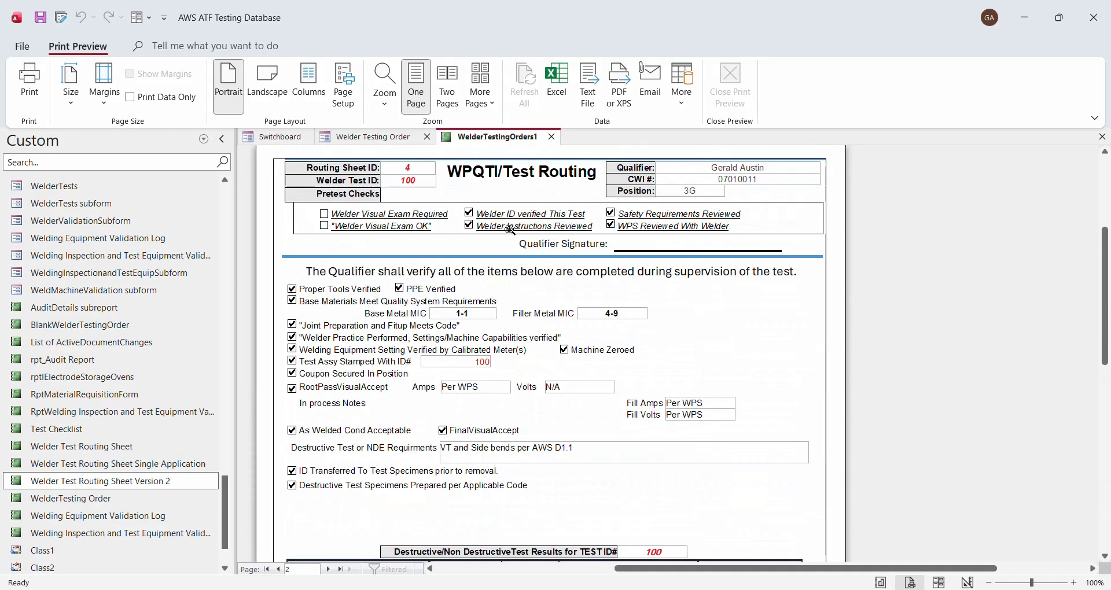
pyautogui.scroll(2, 510, 229)
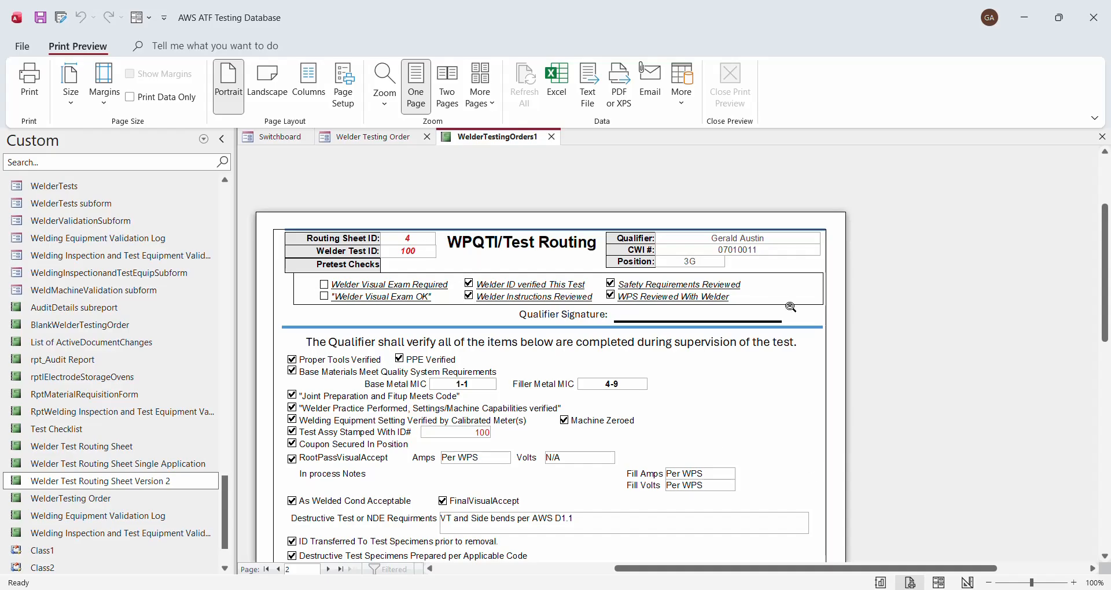
pyautogui.scroll(-2, 456, 405)
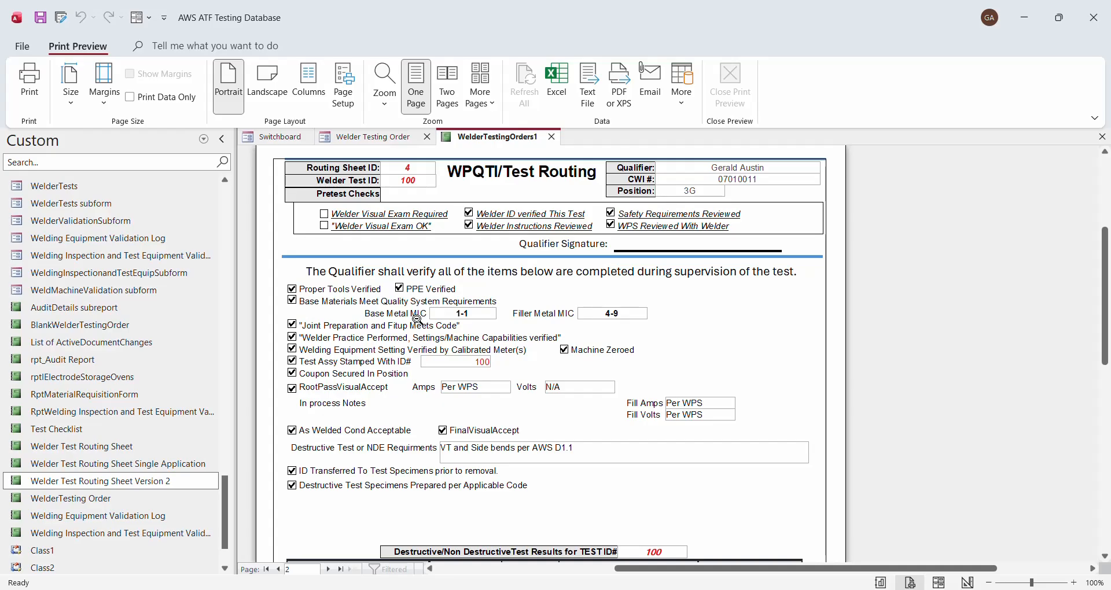
pyautogui.scroll(-5, 417, 319)
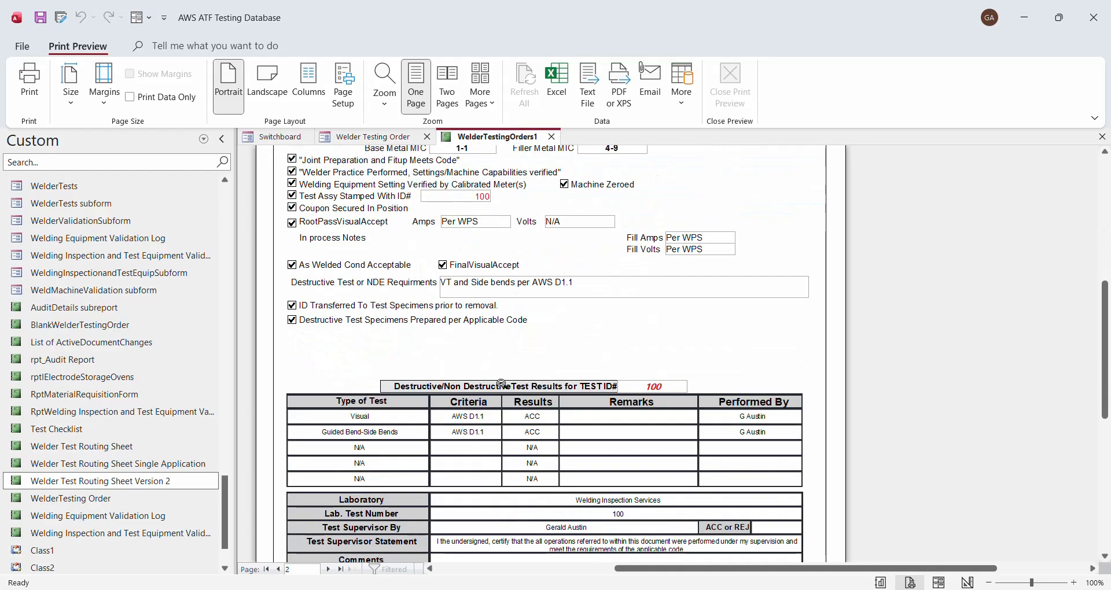
pyautogui.scroll(-4, 500, 348)
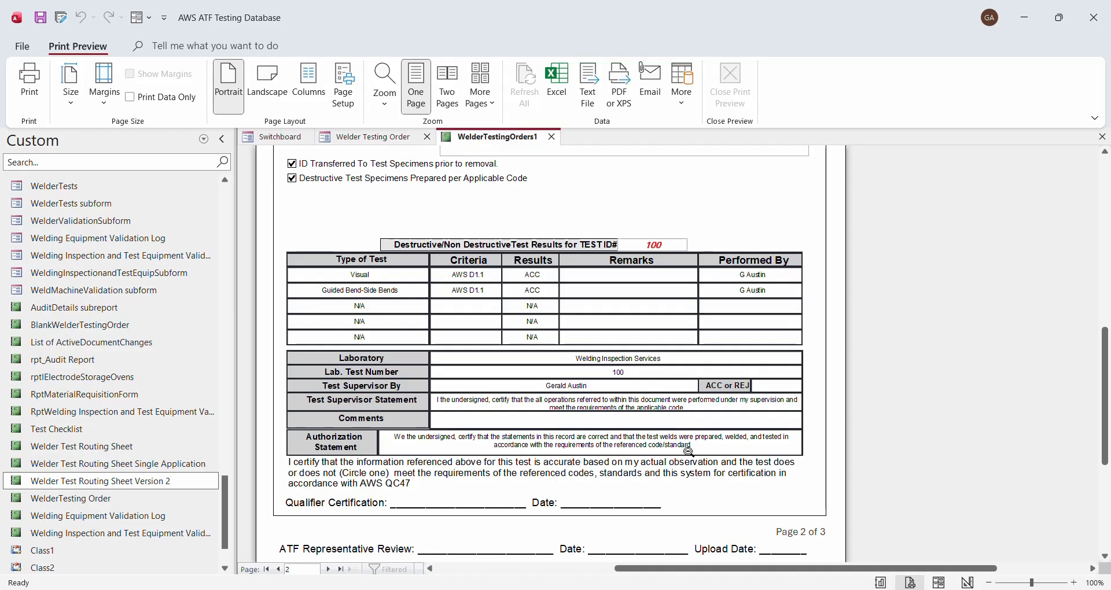
pyautogui.scroll(-1, 636, 458)
pyautogui.scroll(-3, 636, 458)
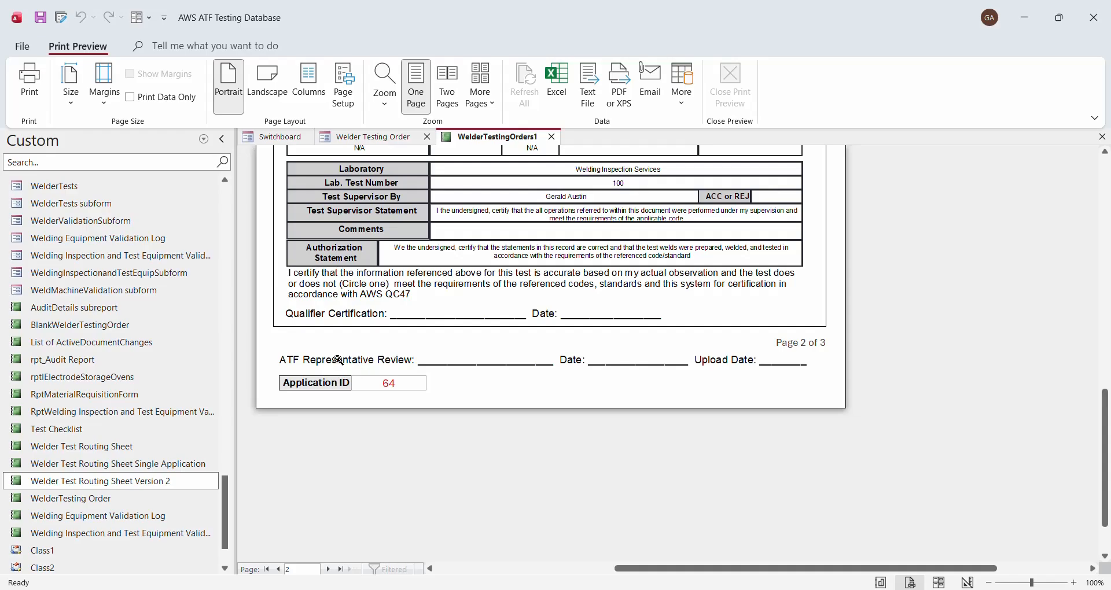
# Go to page 3 of the report and review the in-process notes, test results and certification for welder test 104.
pyautogui.click(329, 569)
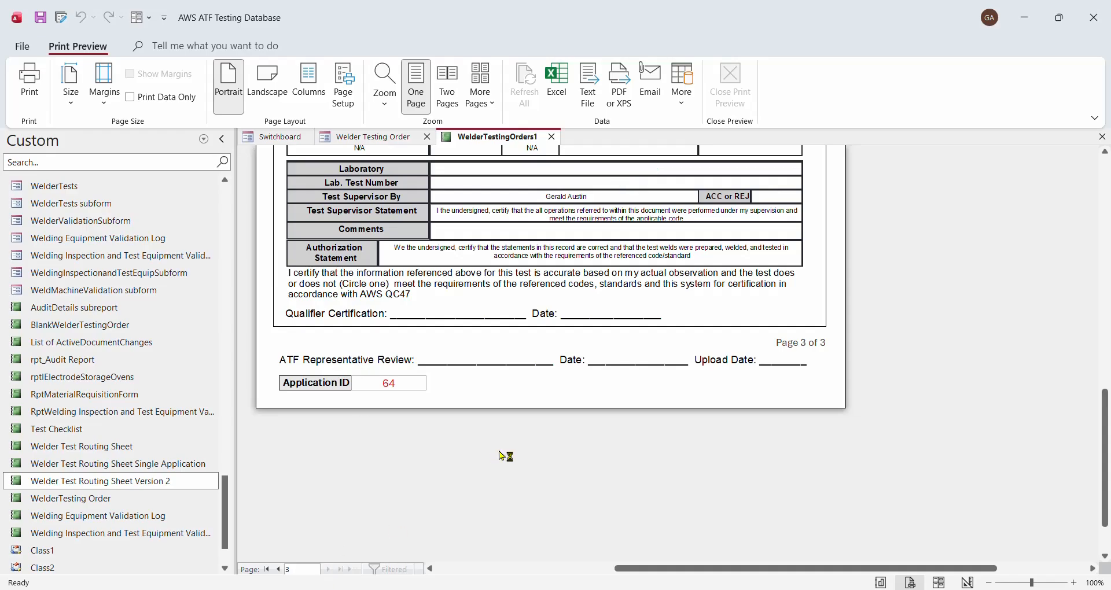
pyautogui.scroll(2, 504, 454)
pyautogui.scroll(-3, 502, 452)
pyautogui.scroll(5, 519, 424)
pyautogui.scroll(10, 519, 424)
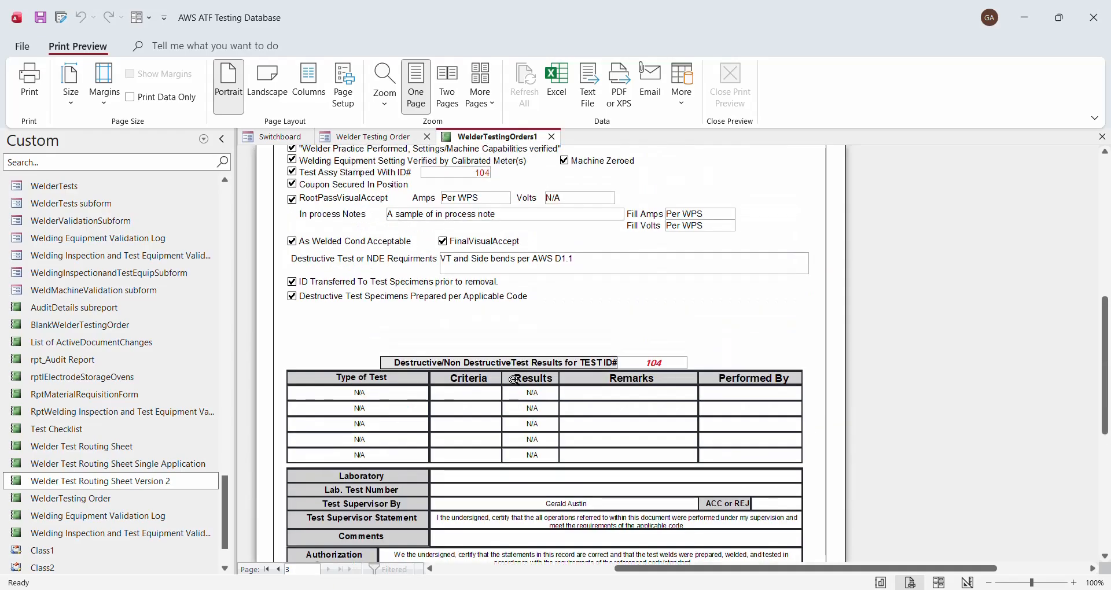